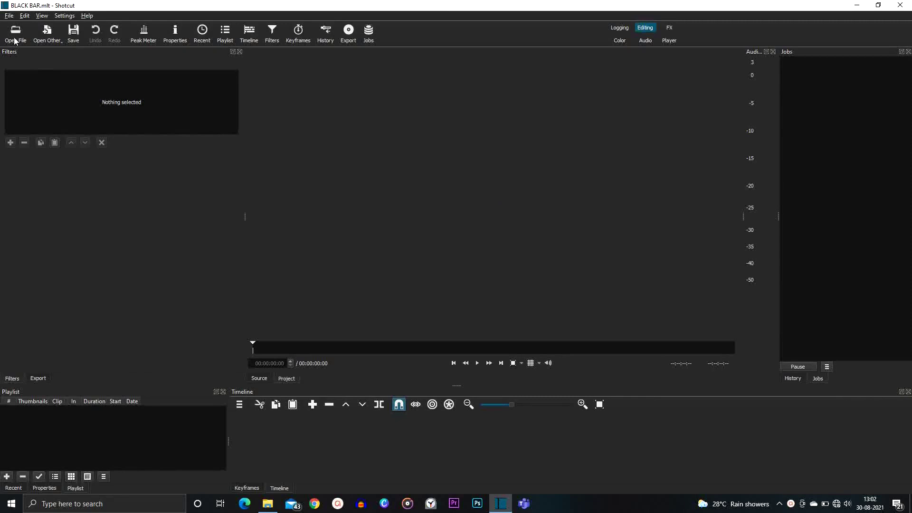
Step: Open the video mixkit-man-breakdancing-452 from the new tample folder and place it on the timeline as track V1
{"action": "left_click", "coordinate": [15, 42]}
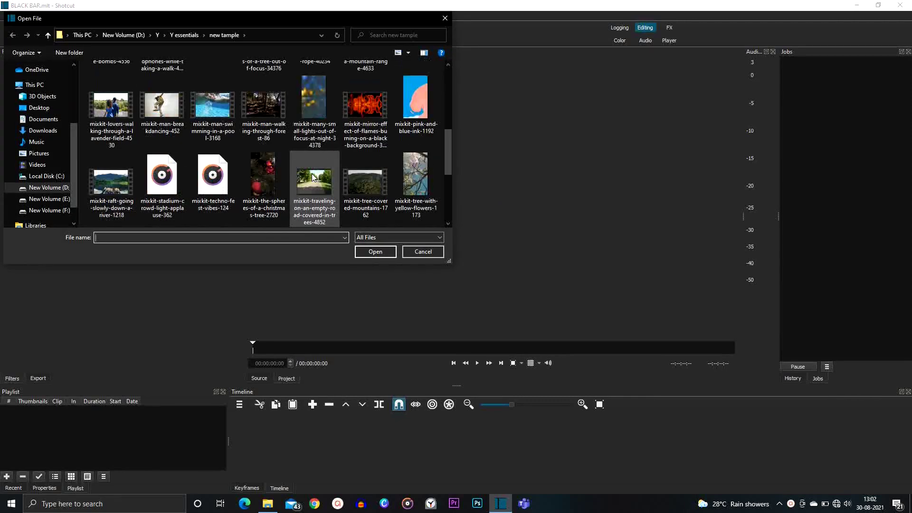
{"action": "left_click", "coordinate": [162, 105]}
{"action": "left_click", "coordinate": [374, 252]}
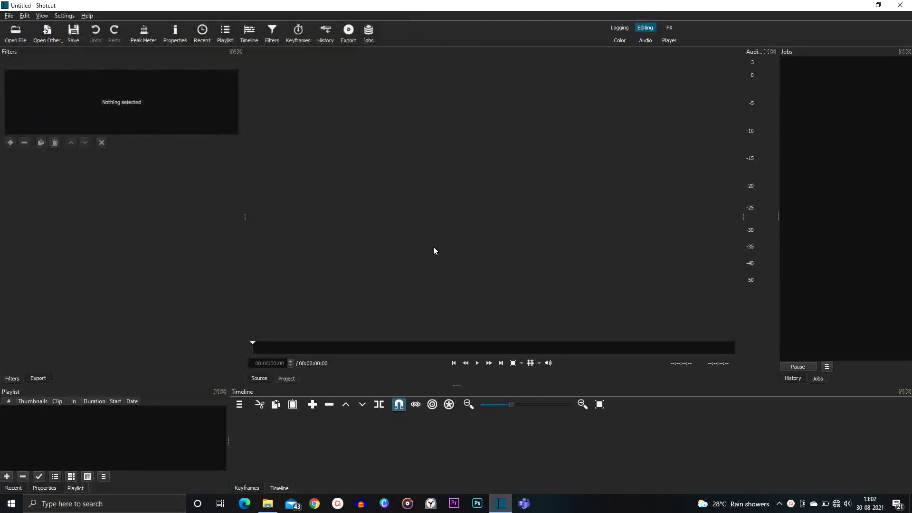
{"action": "left_click_drag", "start_coordinate": [491, 199], "coordinate": [254, 431]}
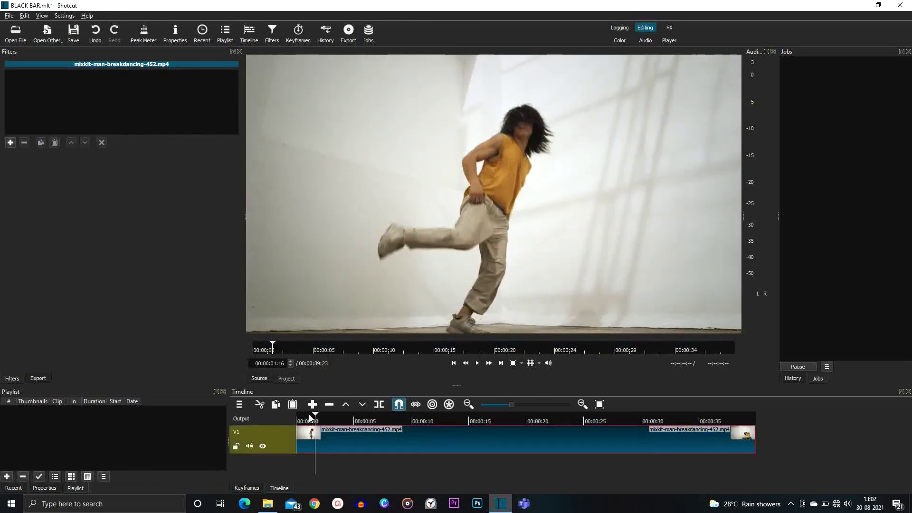
Step: Preview the opening seconds of the breakdancing clip and return the playhead to the start
{"action": "left_click", "coordinate": [299, 420]}
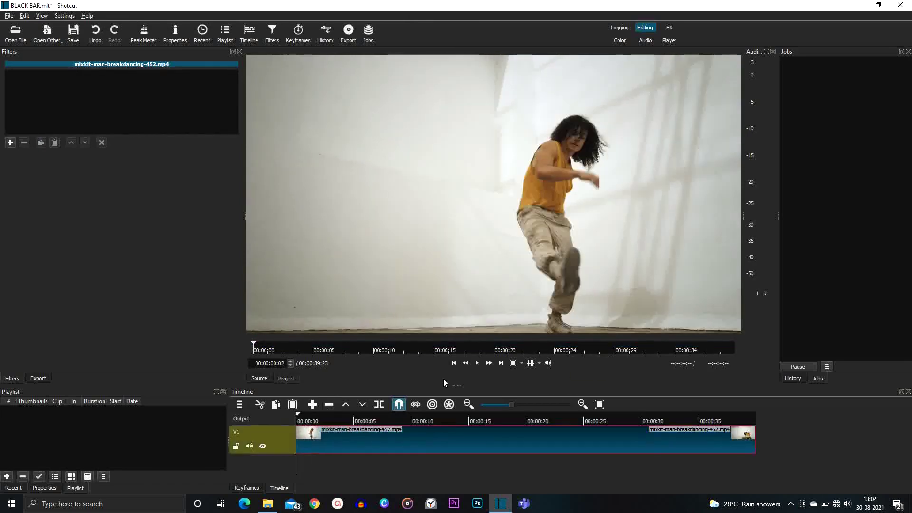
{"action": "left_click", "coordinate": [476, 364]}
{"action": "left_click", "coordinate": [478, 364]}
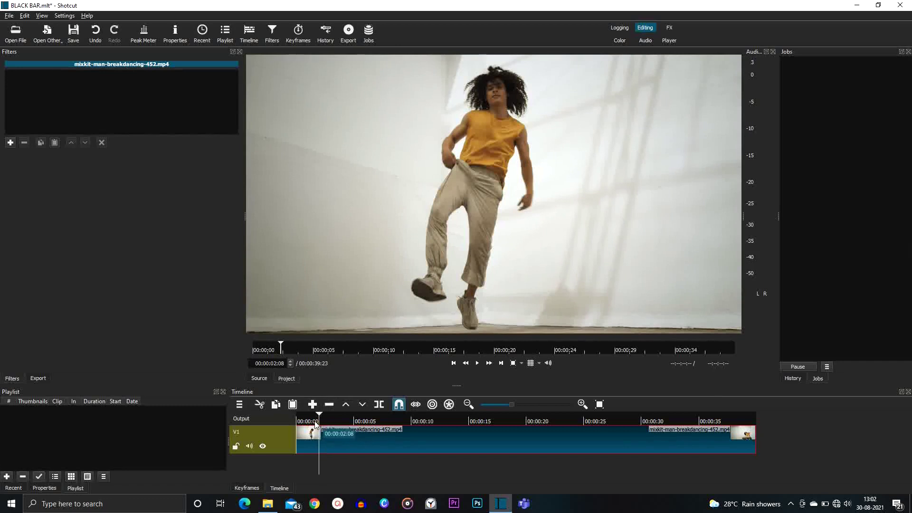
{"action": "left_click_drag", "start_coordinate": [323, 421], "coordinate": [291, 426]}
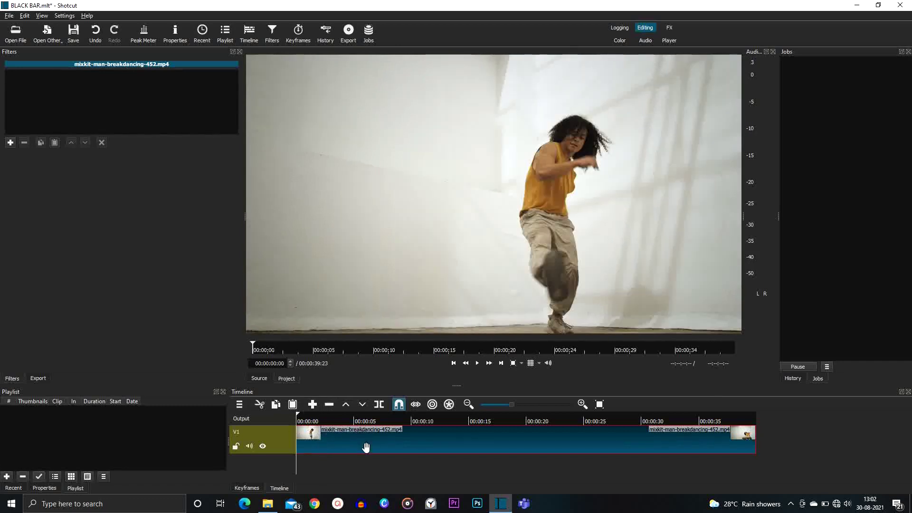
{"action": "left_click_drag", "start_coordinate": [298, 414], "coordinate": [339, 420]}
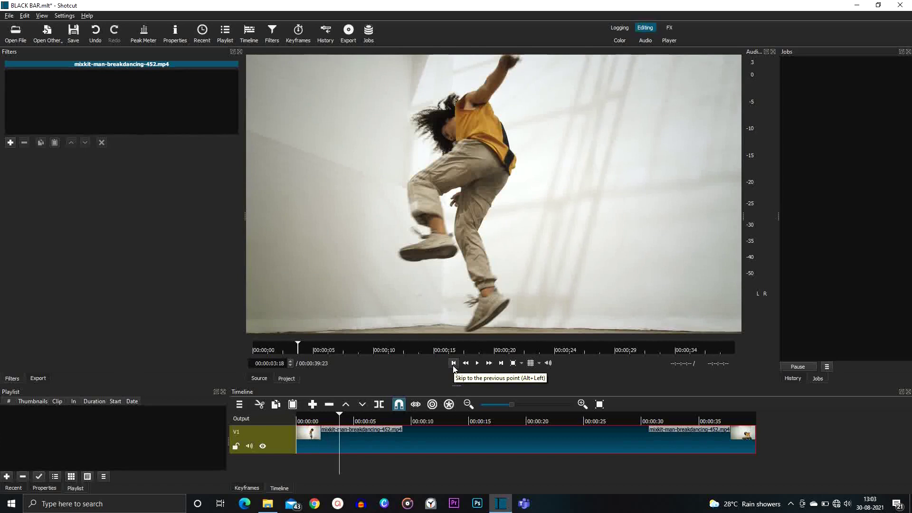
{"action": "left_click", "coordinate": [453, 363]}
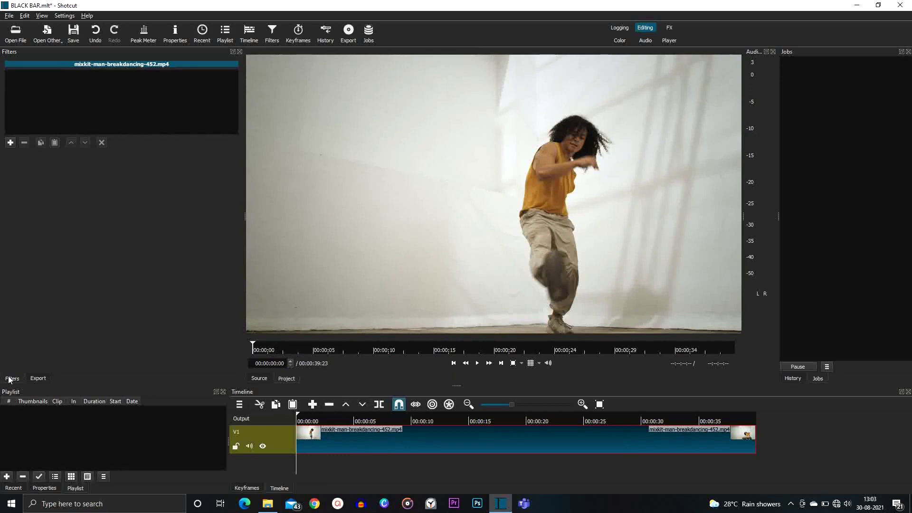
Step: Search the filters for "CROP" and add the Crop: Rectangle filter to the breakdancing clip
{"action": "left_click", "coordinate": [10, 143]}
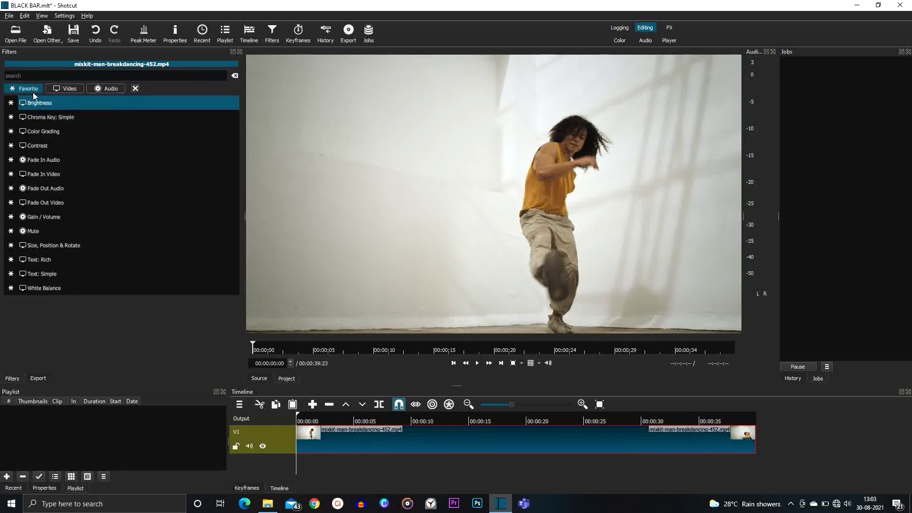
{"action": "type", "text": "CROP"}
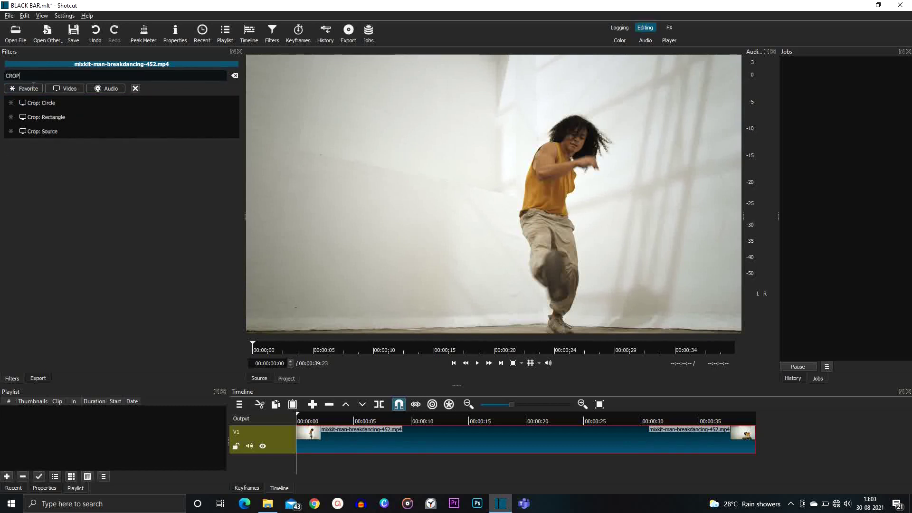
{"action": "left_click", "coordinate": [43, 116]}
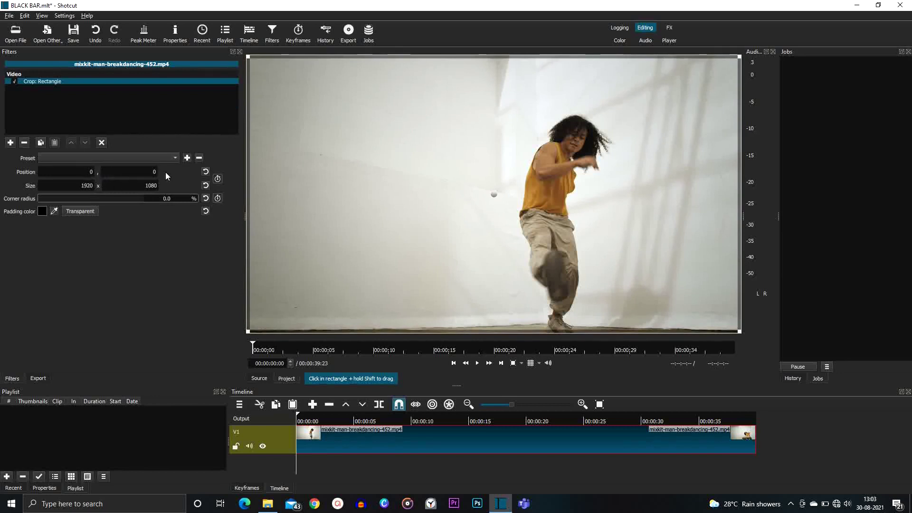
Step: Enable position and size keyframes at the clip's start, with the crop's vertical position at 540 and height at 0
{"action": "left_click", "coordinate": [217, 179]}
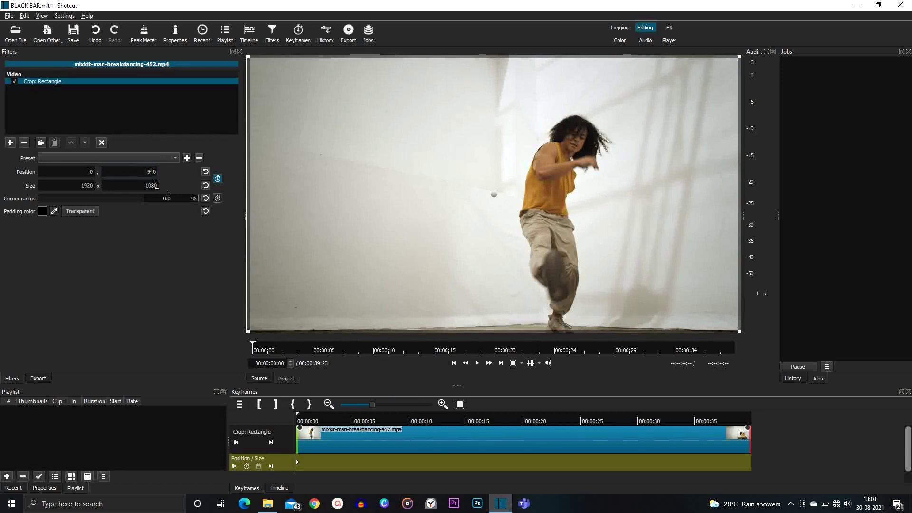
{"action": "double_click", "coordinate": [151, 185]}
{"action": "type", "text": "1"}
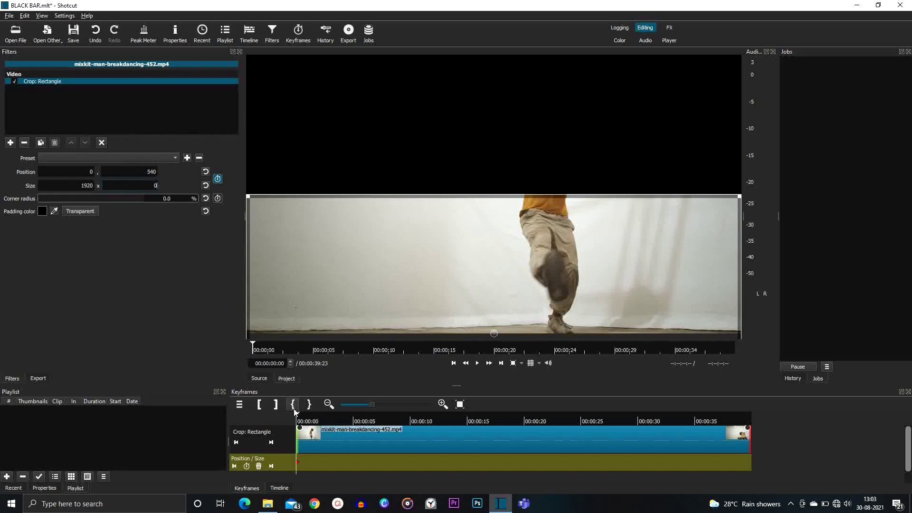
Step: At 00:00:04:21, add a crop keyframe with size and position reset to their defaults, 1920 x 1080 at 0, 0
{"action": "left_click_drag", "start_coordinate": [301, 421], "coordinate": [352, 421]}
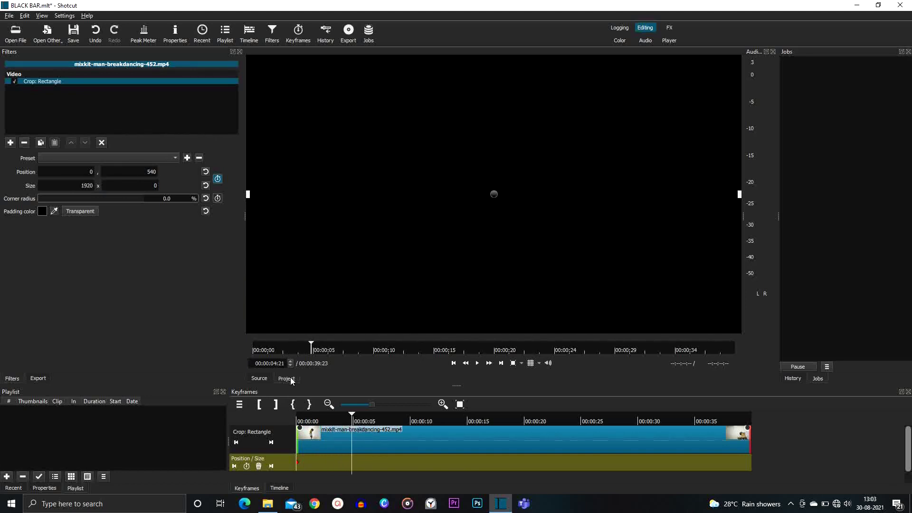
{"action": "left_click", "coordinate": [205, 186]}
{"action": "left_click", "coordinate": [206, 172]}
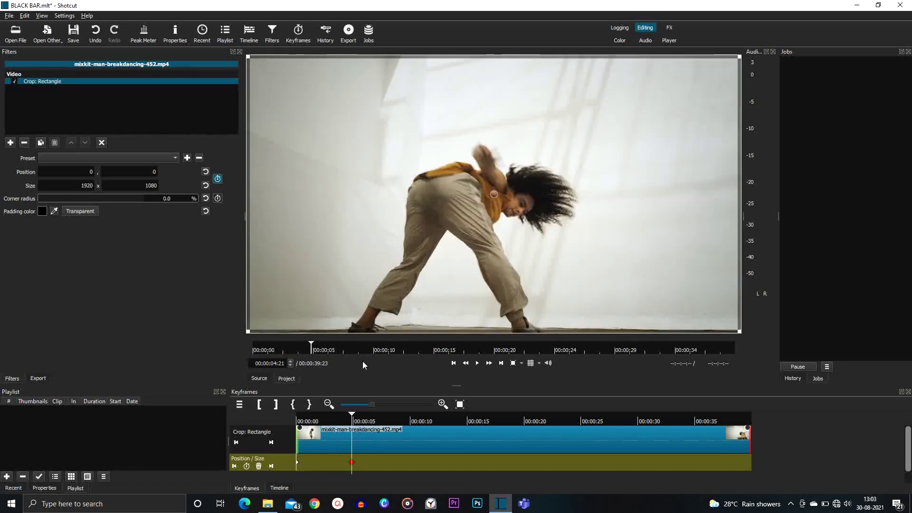
Step: Play the crop animation from the clip's start and examine the opening bars between the two keyframes
{"action": "left_click_drag", "start_coordinate": [354, 420], "coordinate": [289, 430]}
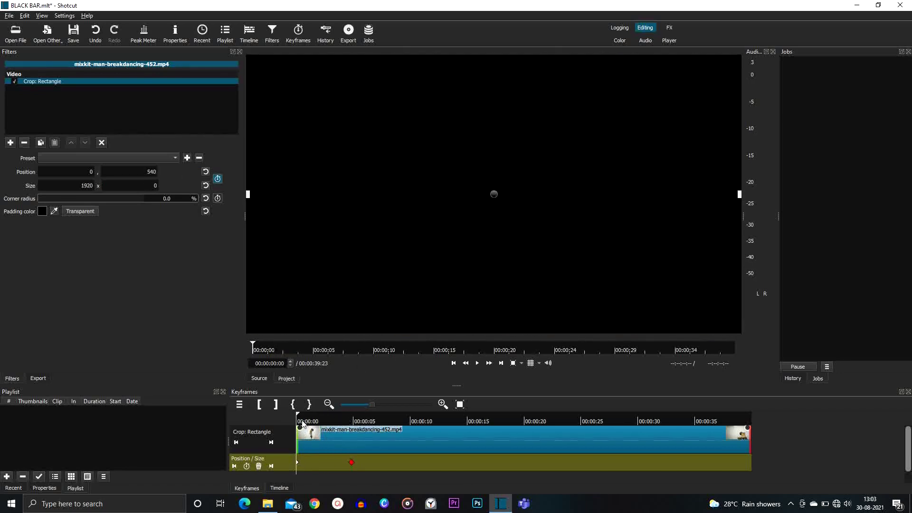
{"action": "left_click", "coordinate": [477, 363]}
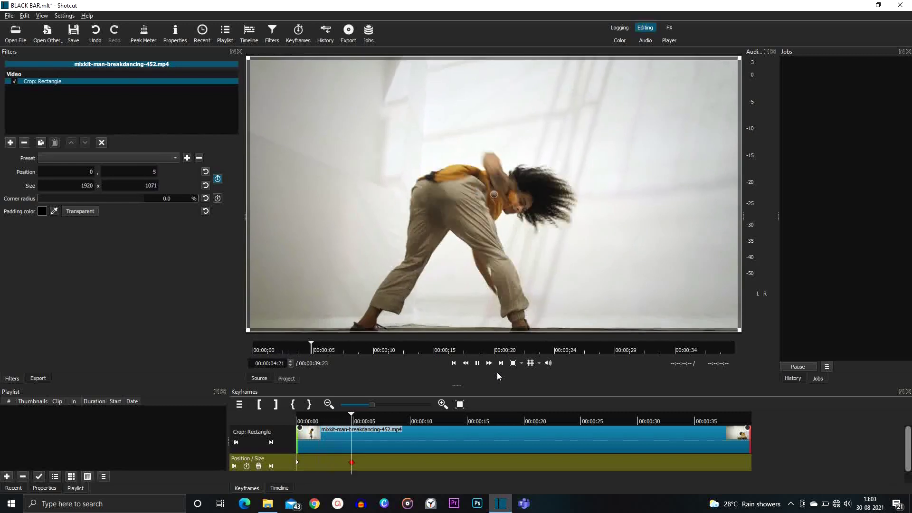
{"action": "key", "text": "space"}
{"action": "left_click_drag", "start_coordinate": [368, 418], "coordinate": [280, 426]}
{"action": "left_click", "coordinate": [478, 363]}
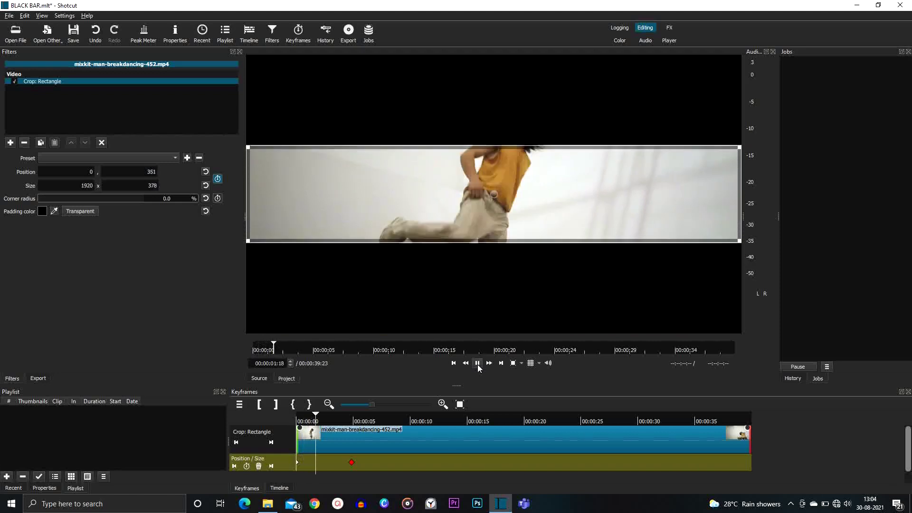
{"action": "left_click", "coordinate": [477, 363]}
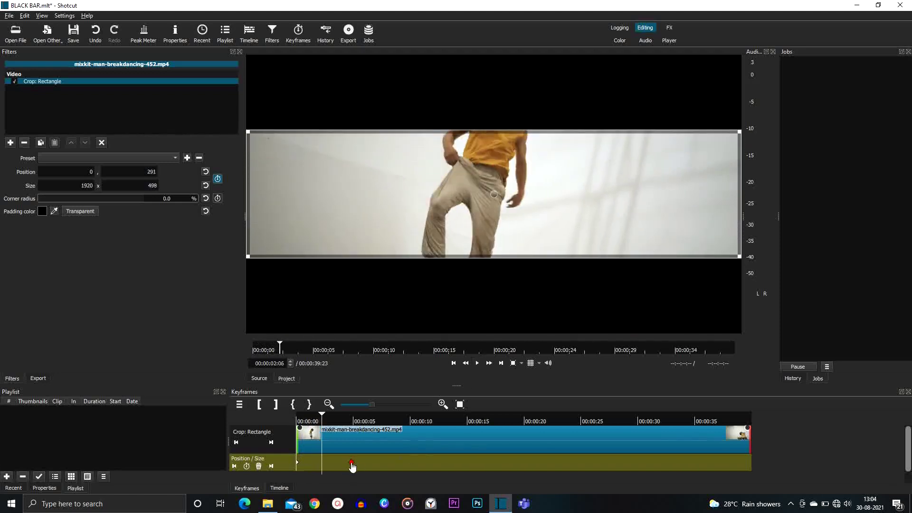
{"action": "left_click", "coordinate": [341, 421]}
{"action": "left_click_drag", "start_coordinate": [351, 422], "coordinate": [352, 420]}
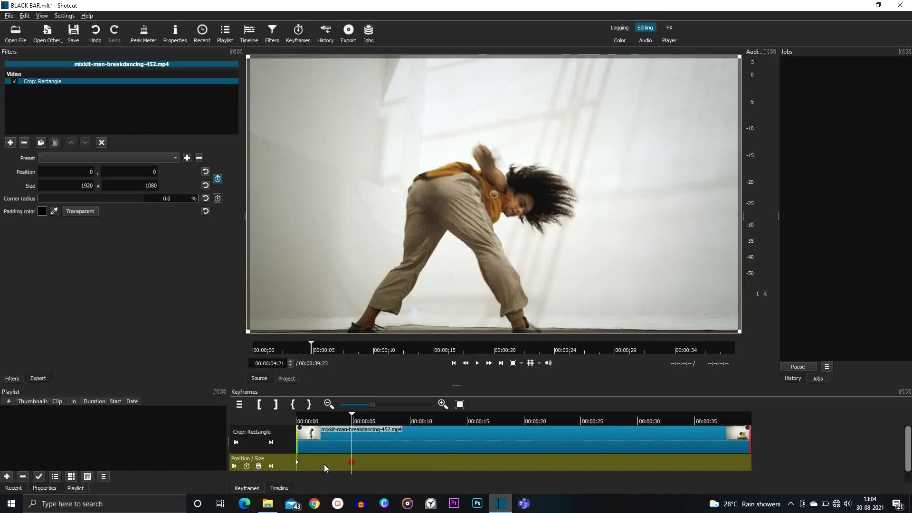
{"action": "left_click_drag", "start_coordinate": [352, 423], "coordinate": [325, 422]}
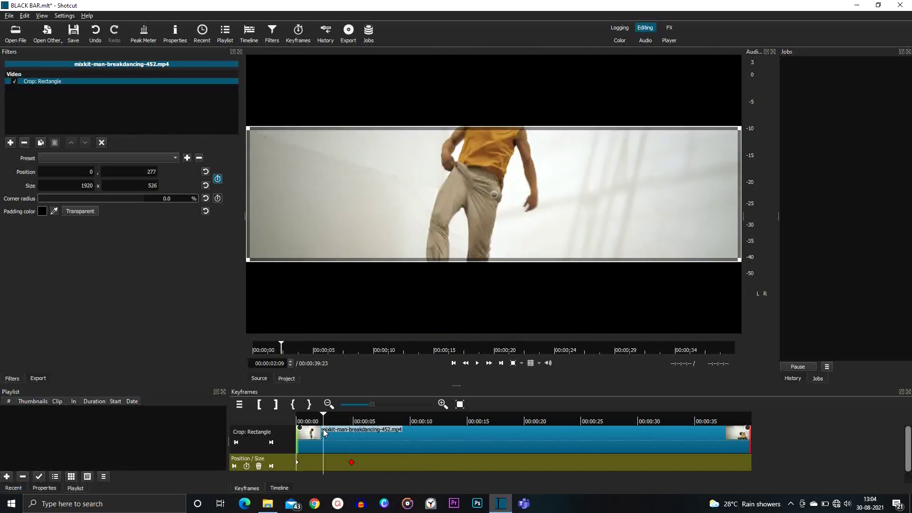
{"action": "left_click_drag", "start_coordinate": [323, 416], "coordinate": [281, 423]}
{"action": "left_click", "coordinate": [478, 364]}
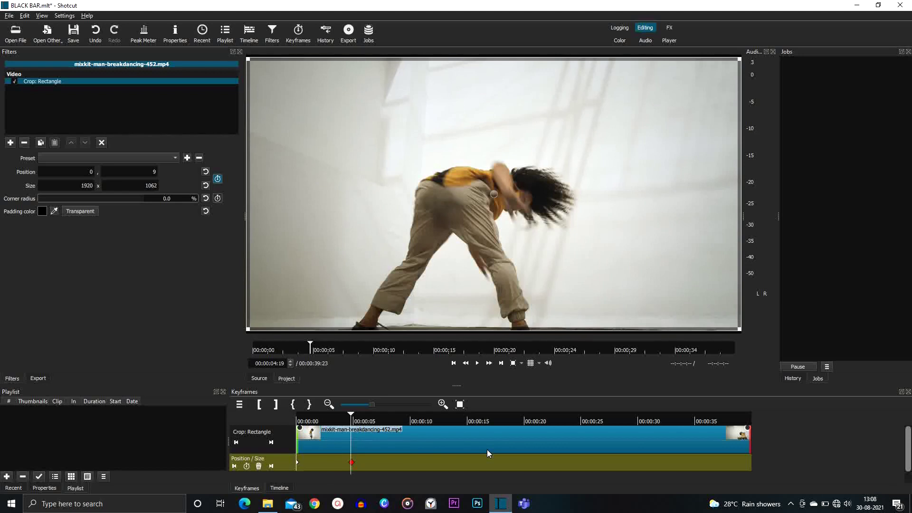
Step: Return to the timeline and play the black bar opening from the start with the clip deselected
{"action": "left_click", "coordinate": [280, 488]}
{"action": "key", "text": "Left"}
{"action": "left_click_drag", "start_coordinate": [311, 424], "coordinate": [278, 428]}
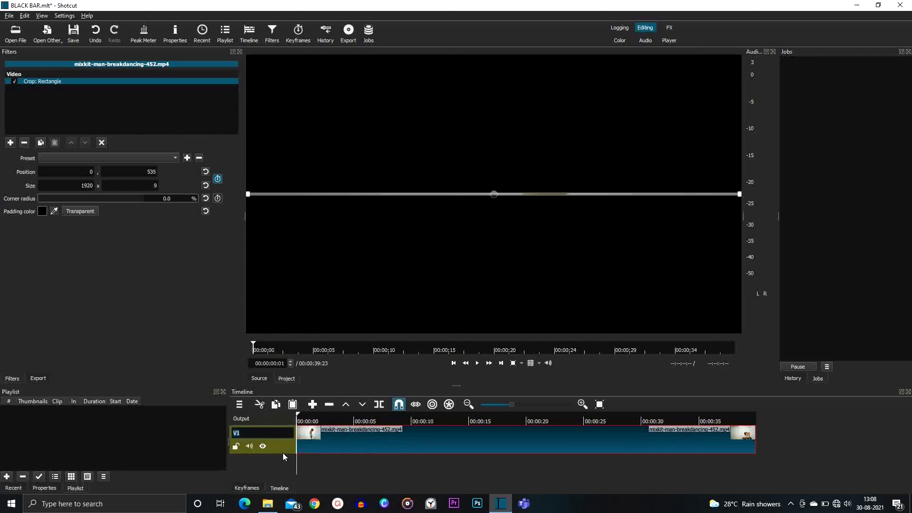
{"action": "left_click", "coordinate": [284, 447]}
{"action": "left_click", "coordinate": [297, 419]}
{"action": "left_click", "coordinate": [476, 363]}
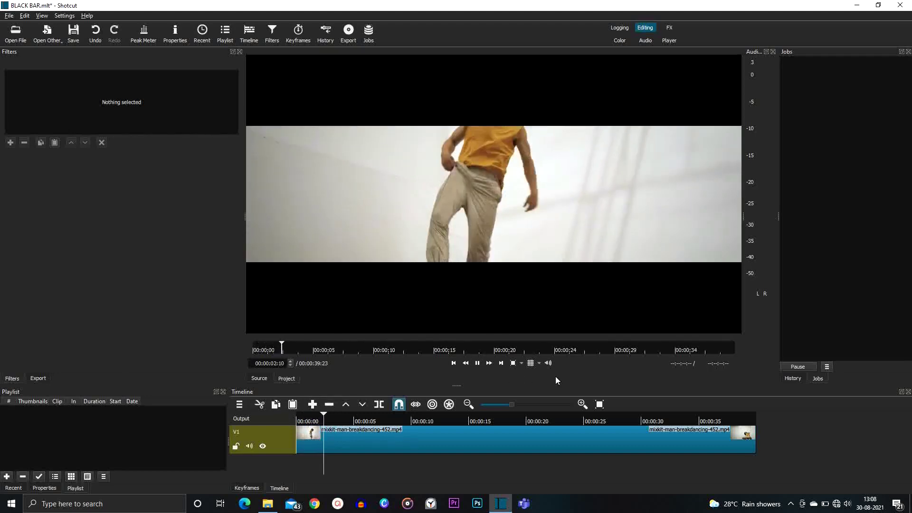
{"action": "key", "text": "space"}
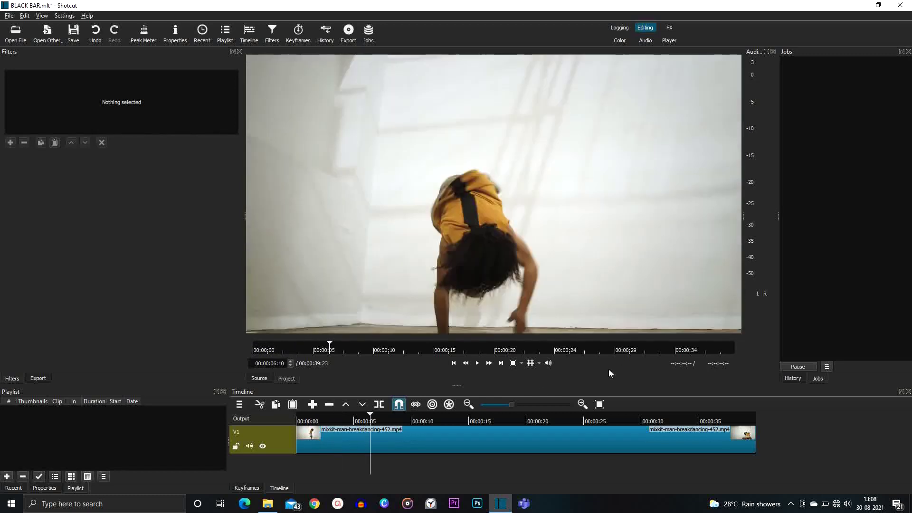
Step: Locate the frame where the black bars are nearly open and split the clip at 00:00:04:10
{"action": "left_click_drag", "start_coordinate": [373, 421], "coordinate": [338, 422]}
{"action": "left_click", "coordinate": [478, 364]}
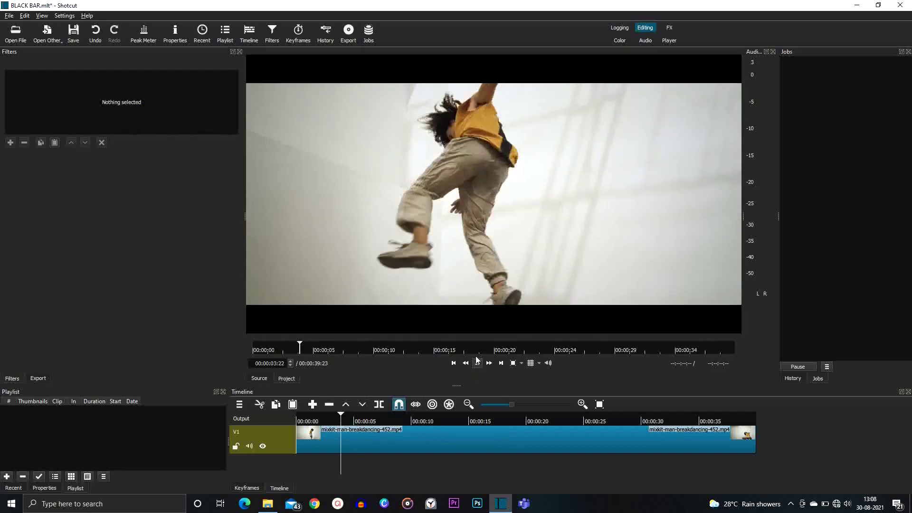
{"action": "key", "text": "space"}
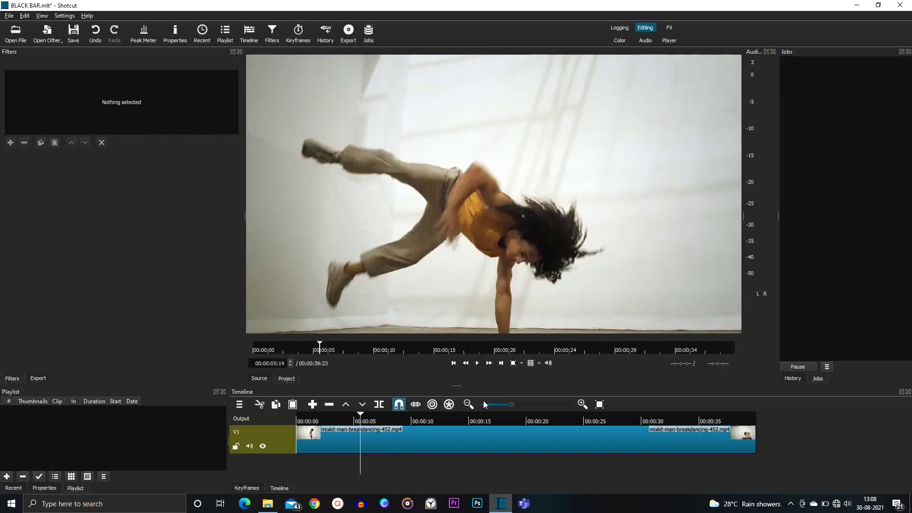
{"action": "left_click_drag", "start_coordinate": [360, 419], "coordinate": [332, 418]}
{"action": "left_click", "coordinate": [477, 365]}
{"action": "left_click", "coordinate": [477, 364]}
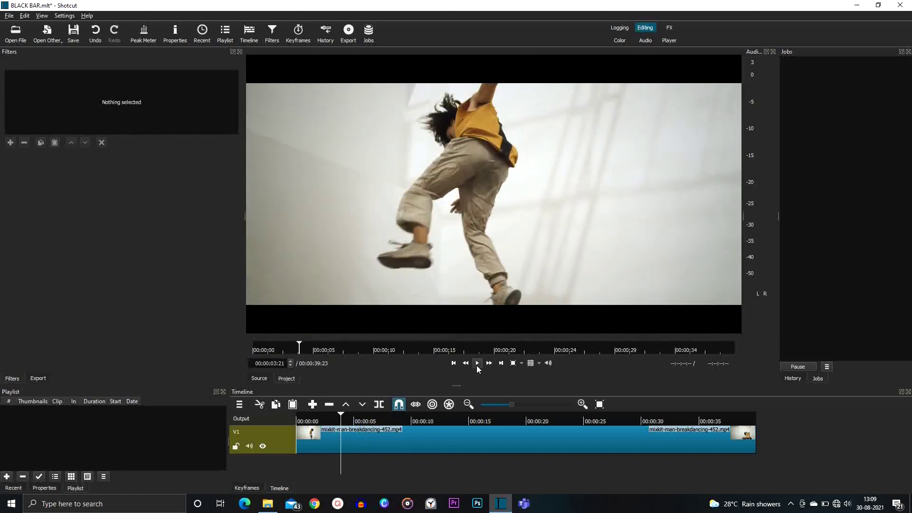
{"action": "left_click", "coordinate": [478, 364]}
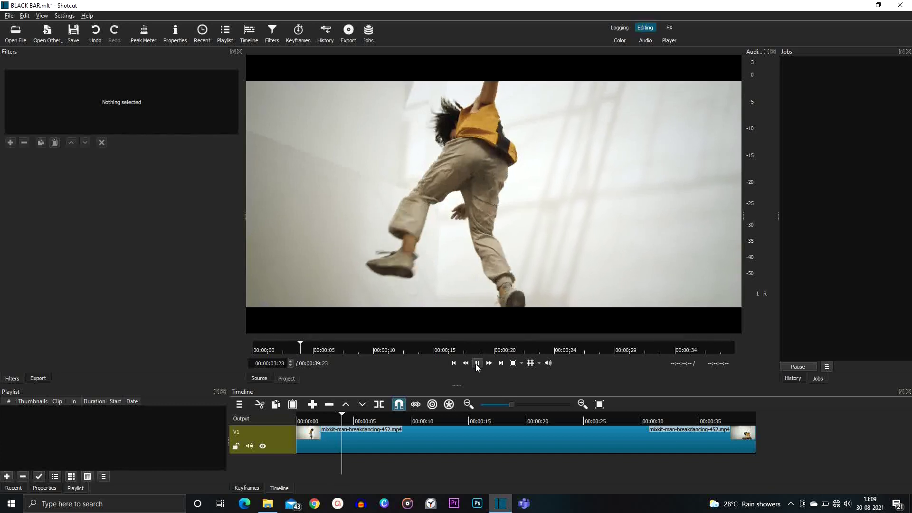
{"action": "left_click", "coordinate": [346, 418]}
{"action": "left_click_drag", "start_coordinate": [347, 419], "coordinate": [344, 418]}
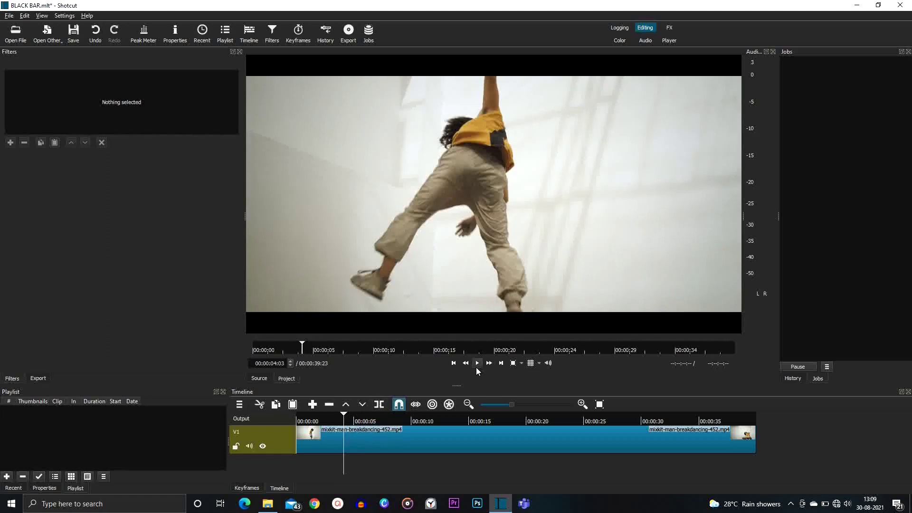
{"action": "left_click", "coordinate": [477, 367]}
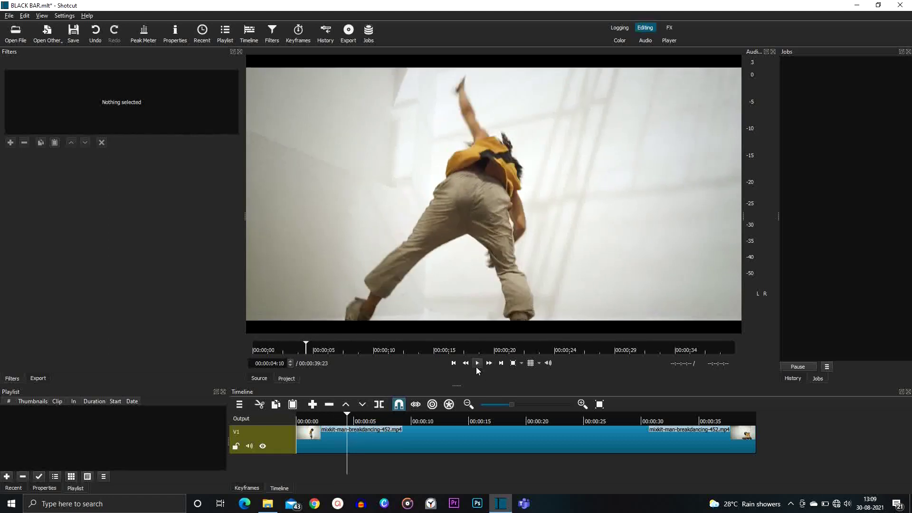
{"action": "left_click", "coordinate": [376, 441]}
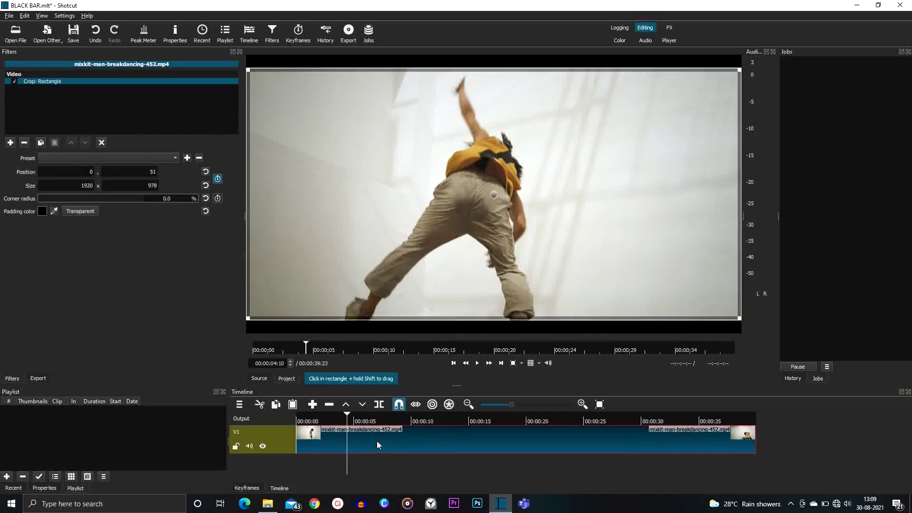
{"action": "left_click", "coordinate": [379, 405]}
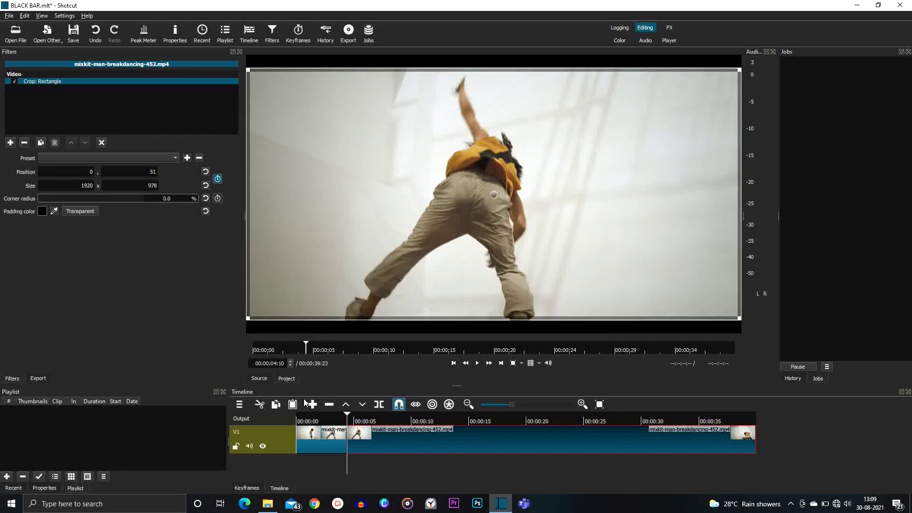
Step: Remove the Crop: Rectangle filter from the second part of the split clip and return the playhead to the start
{"action": "left_click", "coordinate": [24, 142]}
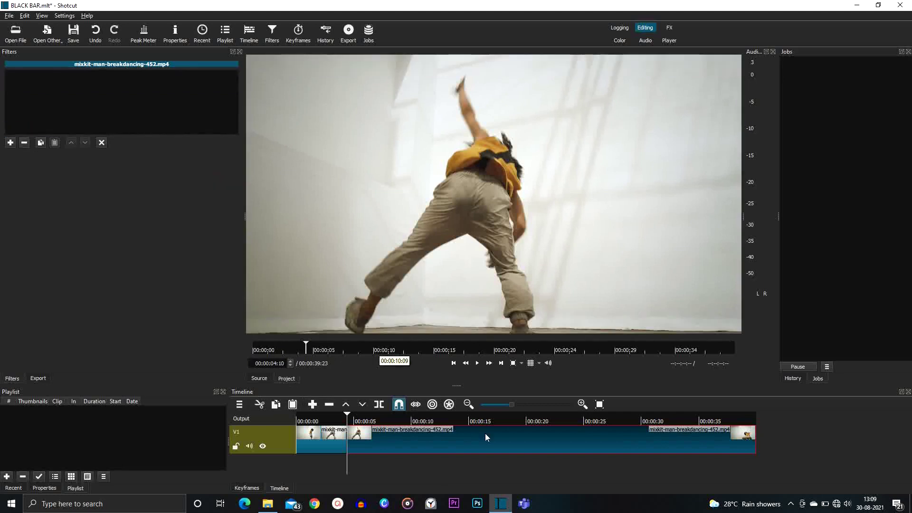
{"action": "left_click_drag", "start_coordinate": [348, 418], "coordinate": [275, 420]}
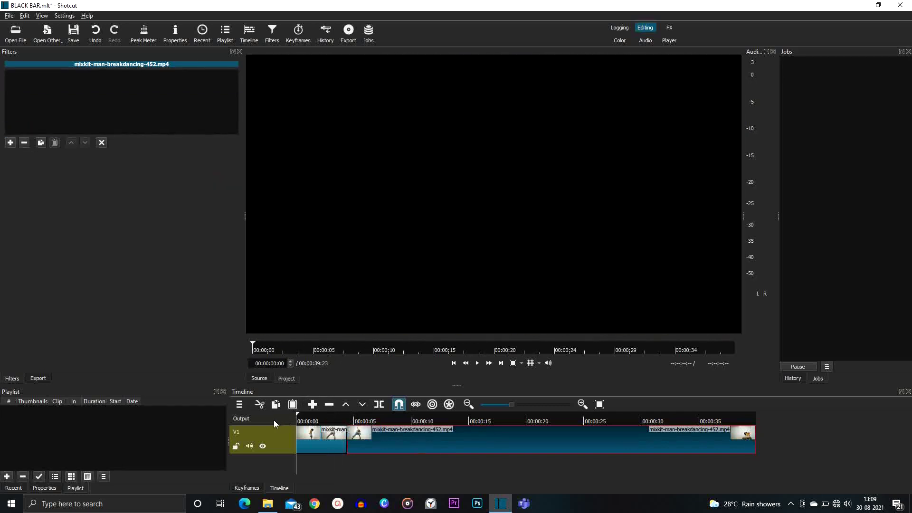
Step: Play past the split point and add a Crop: Source filter to the second clip part with Top and Bottom set to 50 px
{"action": "left_click", "coordinate": [479, 363]}
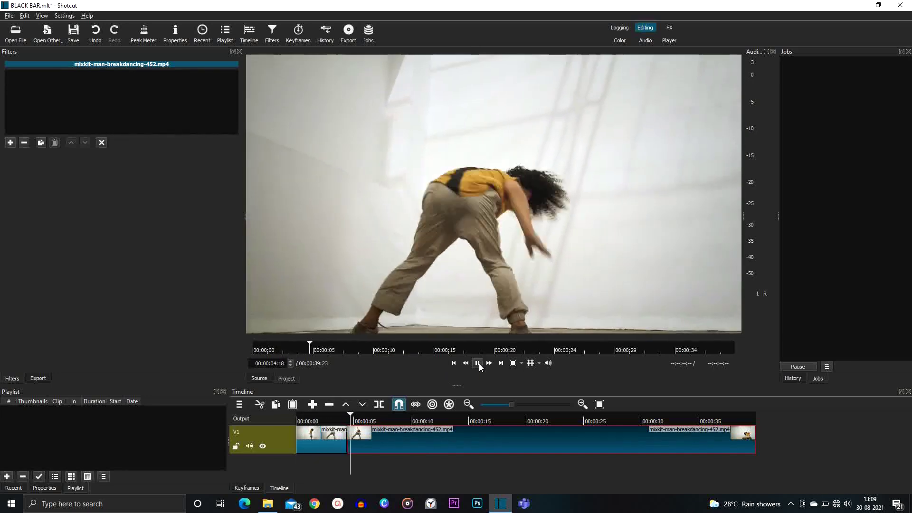
{"action": "left_click", "coordinate": [478, 363]}
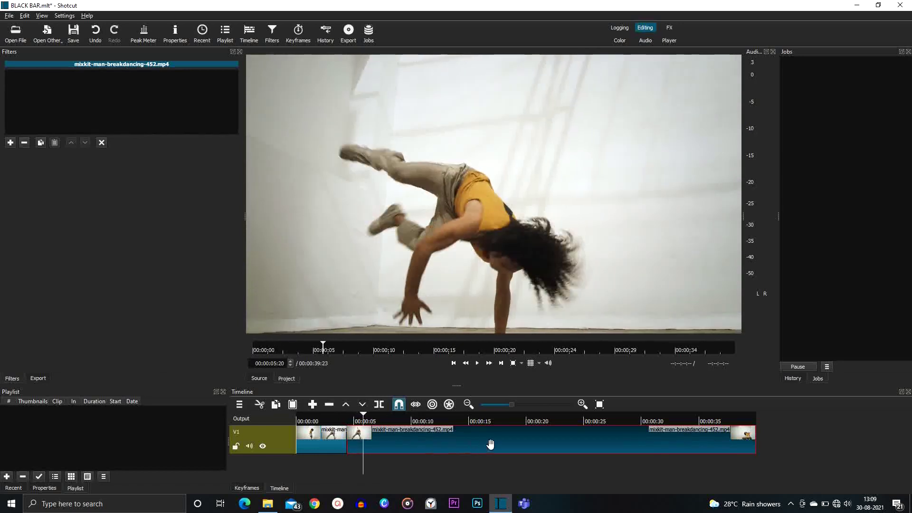
{"action": "left_click", "coordinate": [10, 143]}
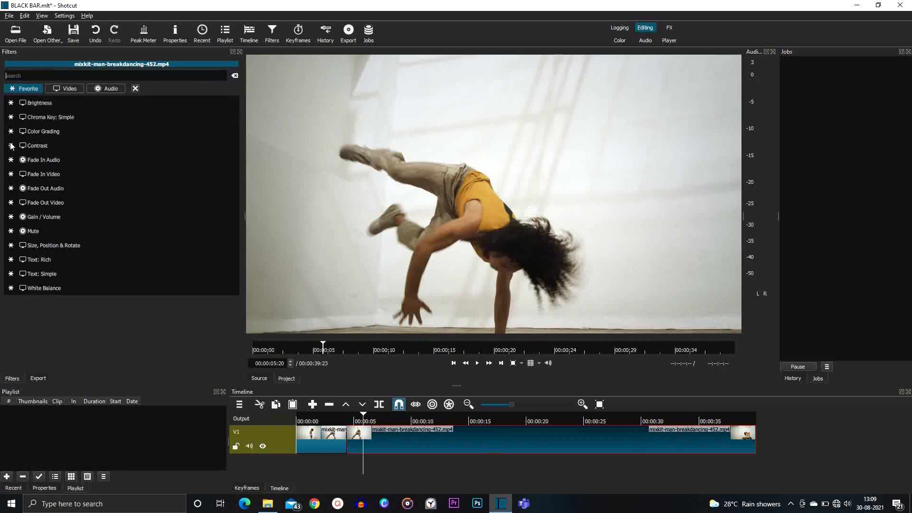
{"action": "type", "text": "CROP"}
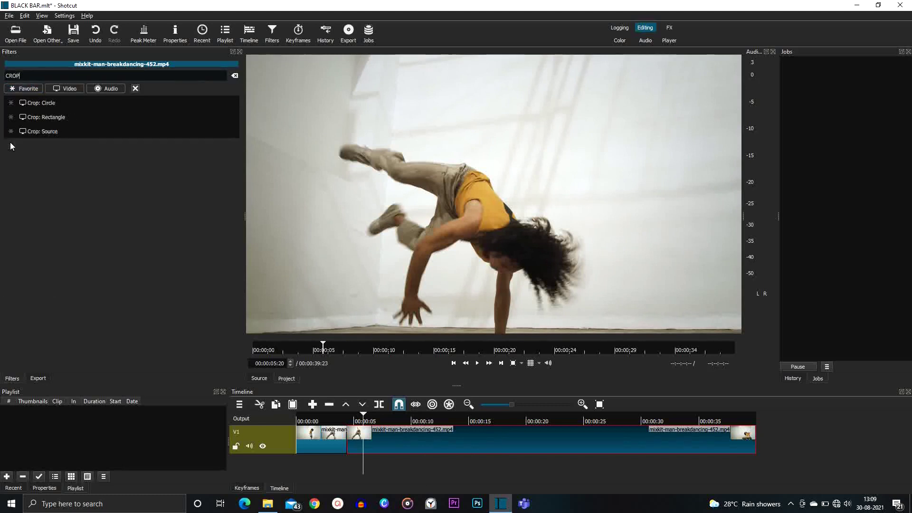
{"action": "left_click", "coordinate": [43, 131]}
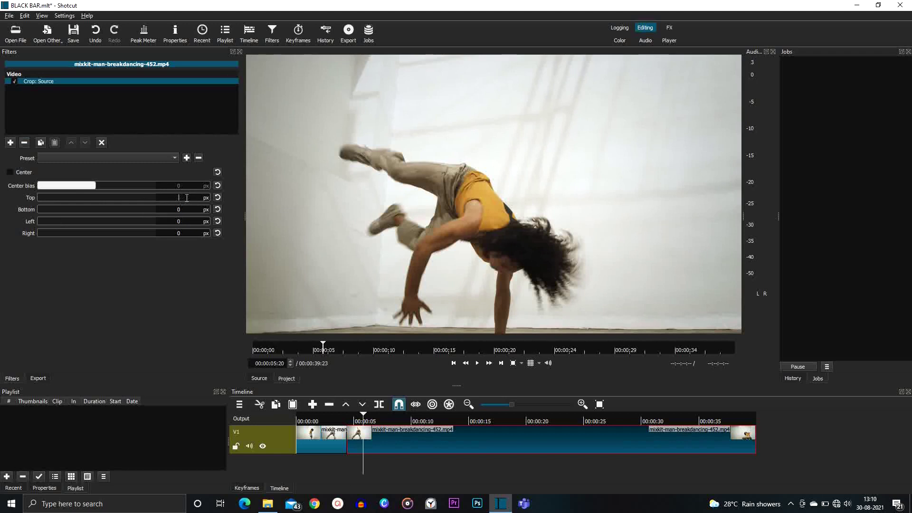
{"action": "type", "text": "50"}
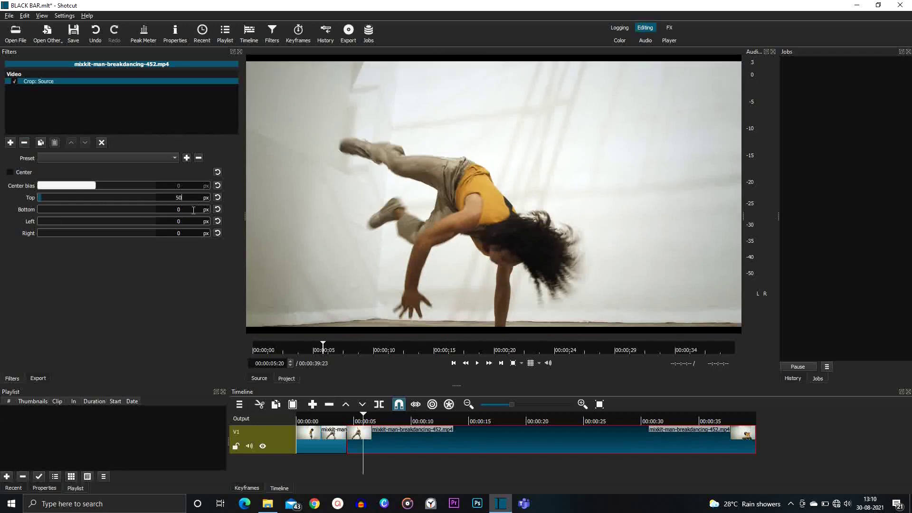
{"action": "type", "text": "50"}
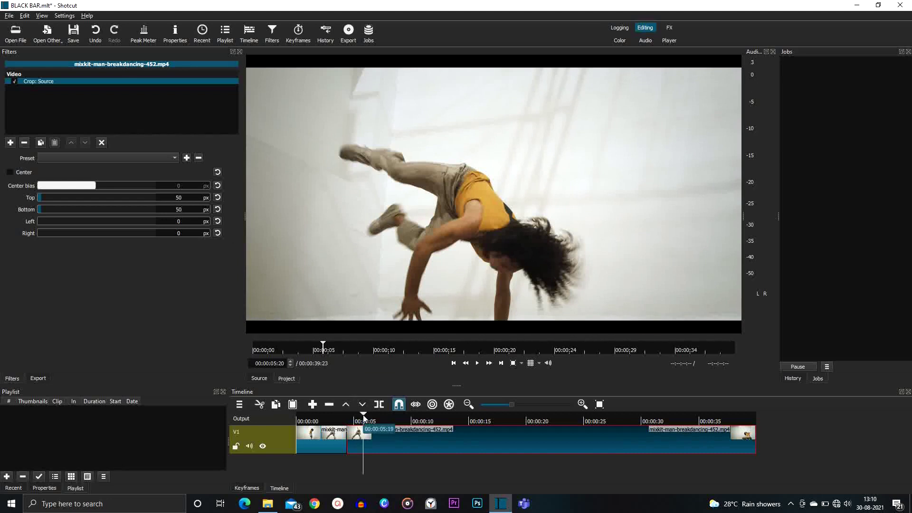
Step: Play the bar opening from the start across the split with the clips deselected, and replay it from the beginning
{"action": "left_click_drag", "start_coordinate": [321, 422], "coordinate": [289, 423]}
{"action": "left_click", "coordinate": [283, 447]}
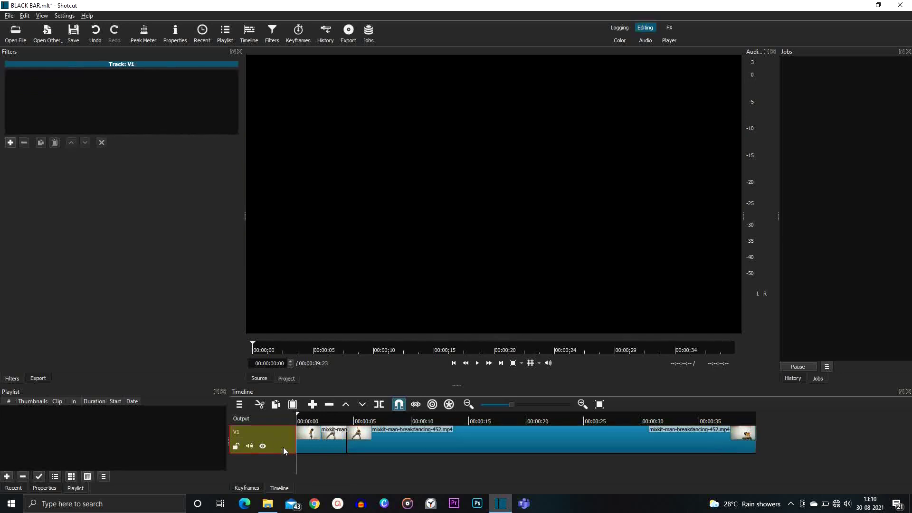
{"action": "left_click", "coordinate": [477, 363]}
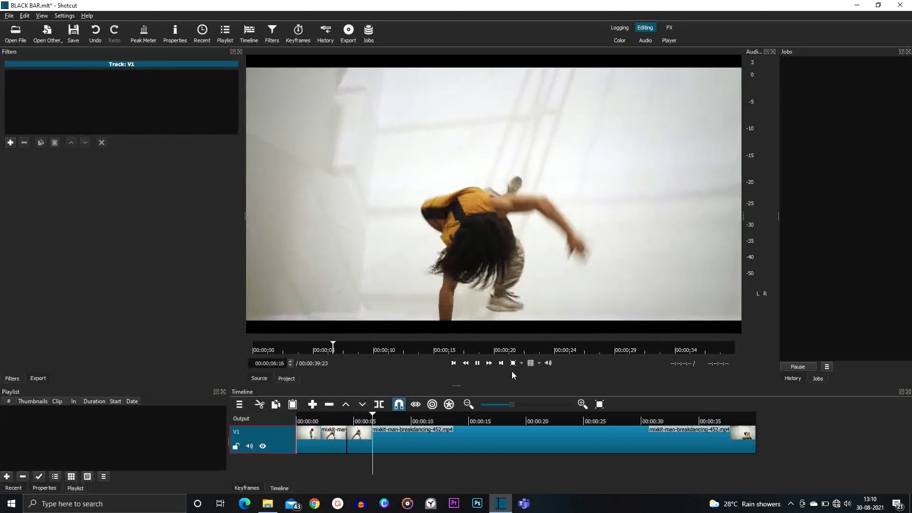
{"action": "key", "text": "space"}
{"action": "key", "text": "Home"}
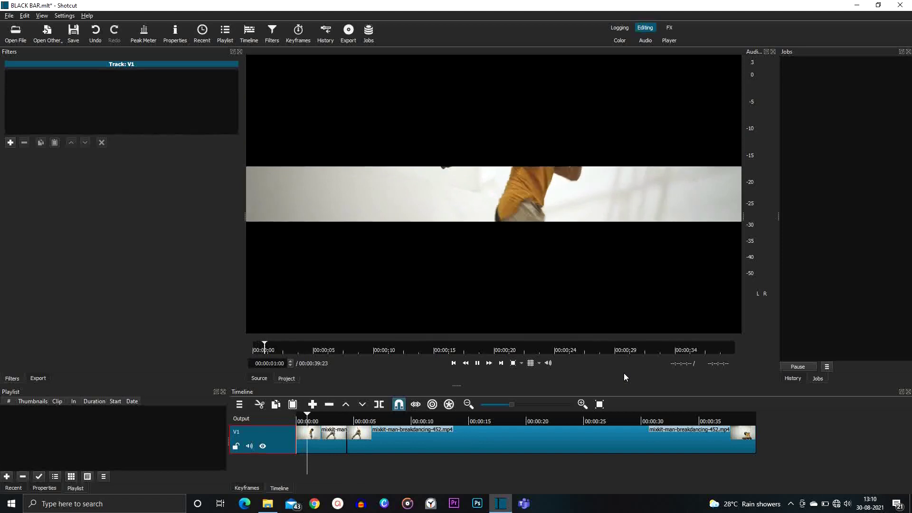